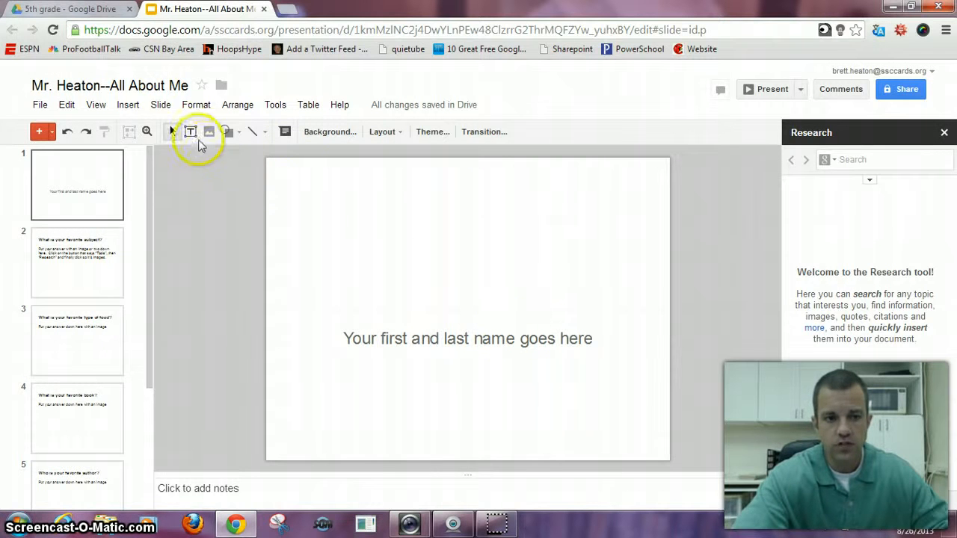
Add a large text box above the name placeholder on the title slide and enter "All About Me" in it.
click(190, 132)
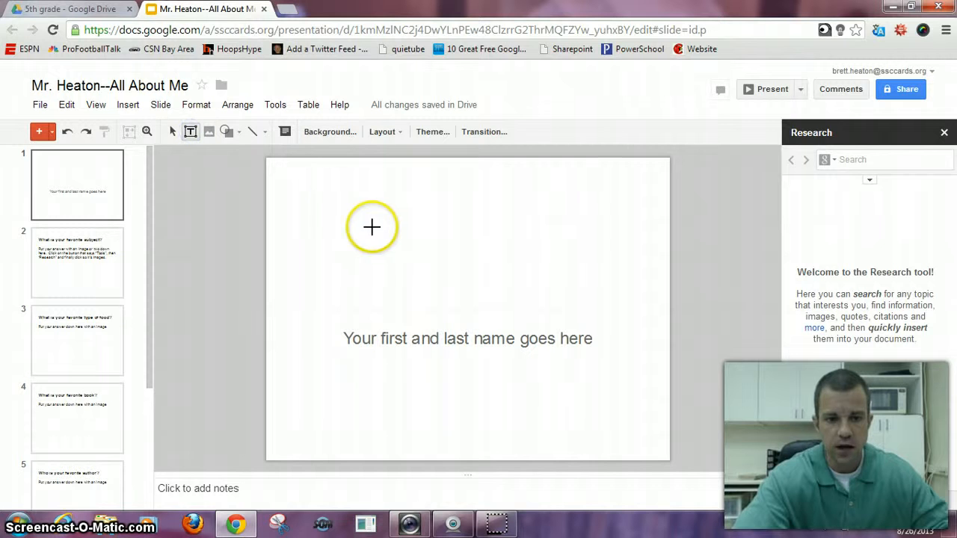
click(336, 194)
drag(372, 308, 620, 316)
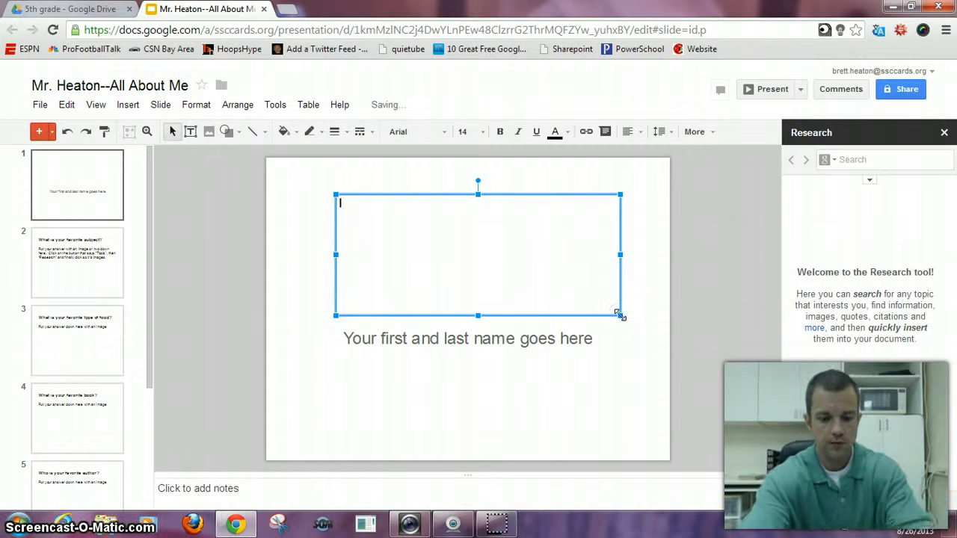
text(ALL)
key(BackSpace)
key(BackSpace)
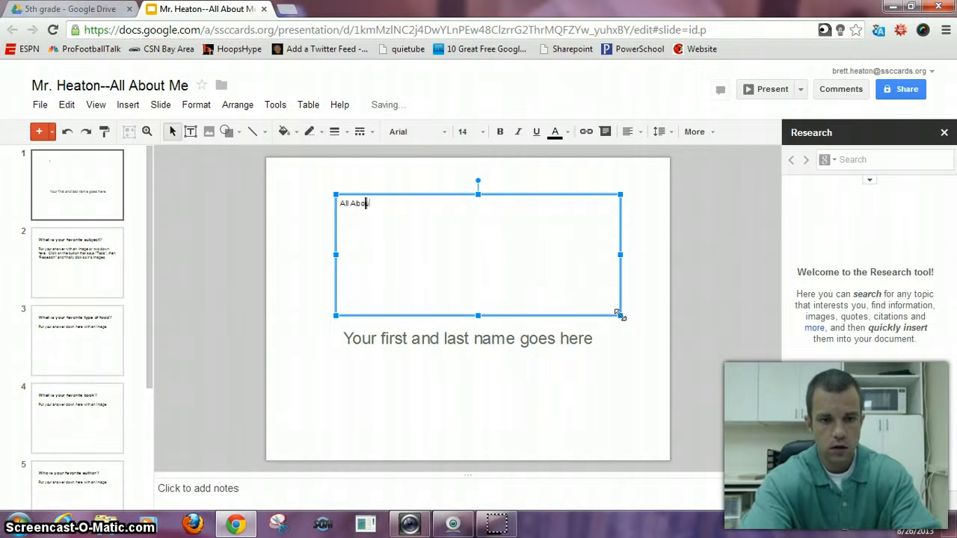
text(l About Me)
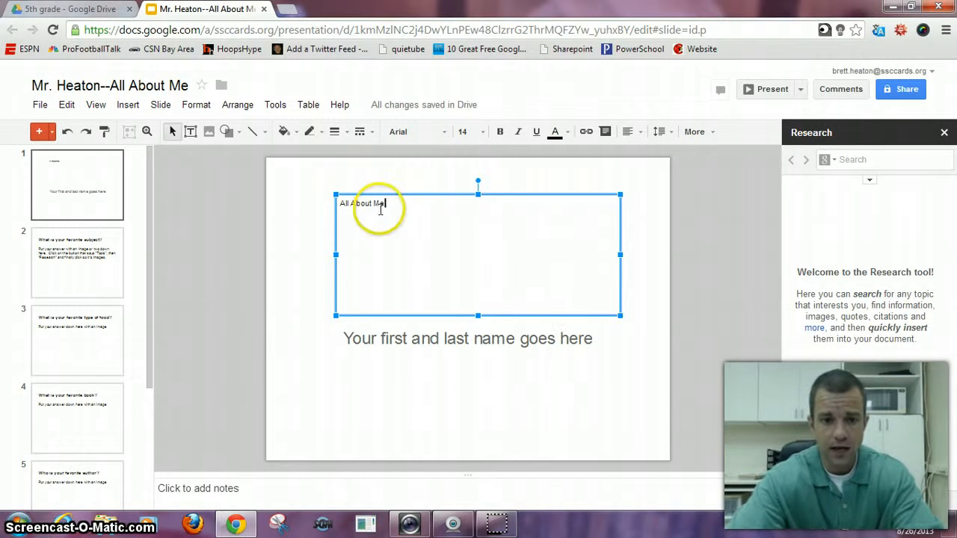
Set the "All About Me" title text to font size 60 and colour it bright green.
drag(381, 210, 357, 204)
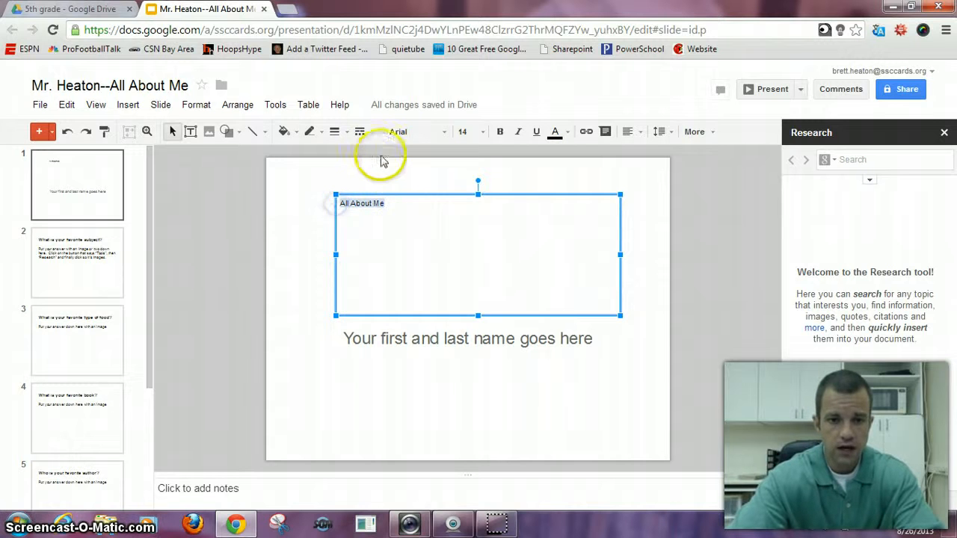
click(473, 132)
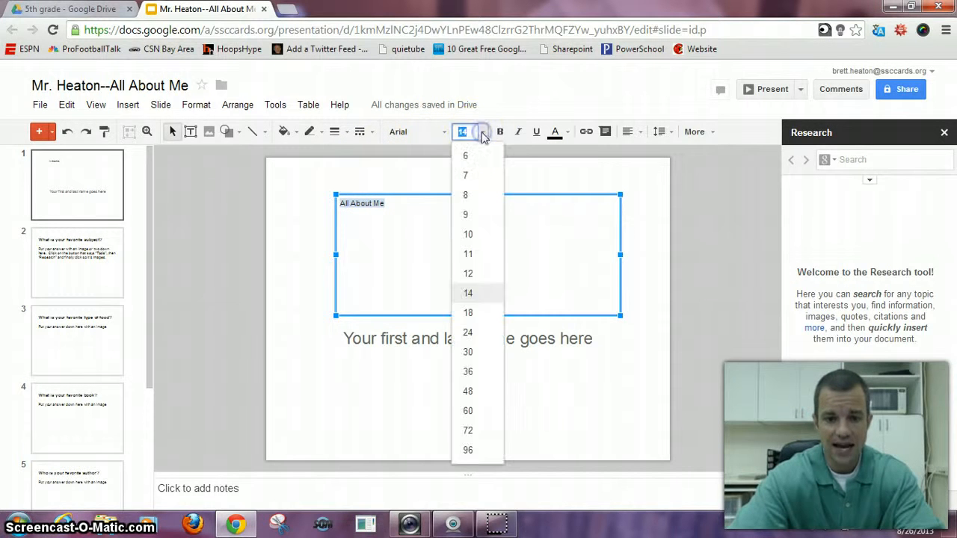
click(471, 412)
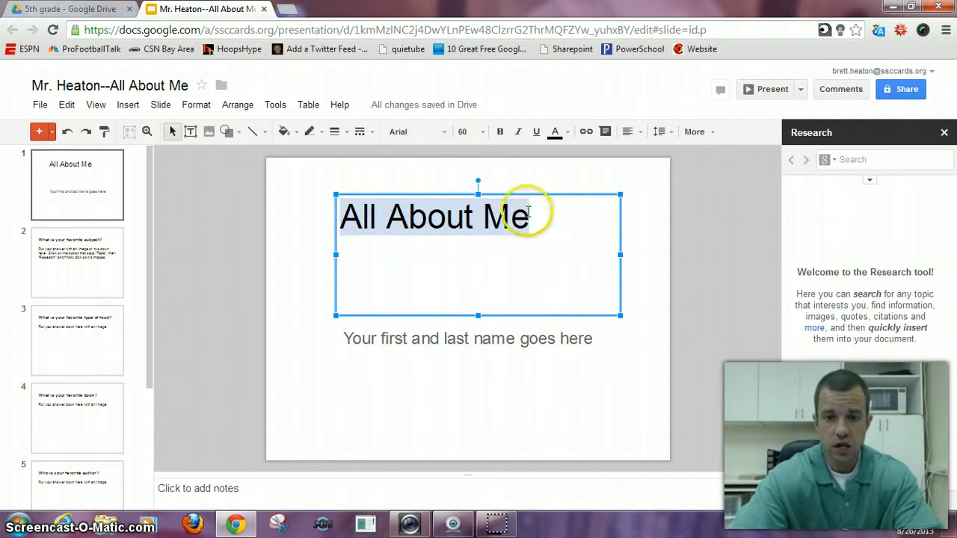
click(568, 135)
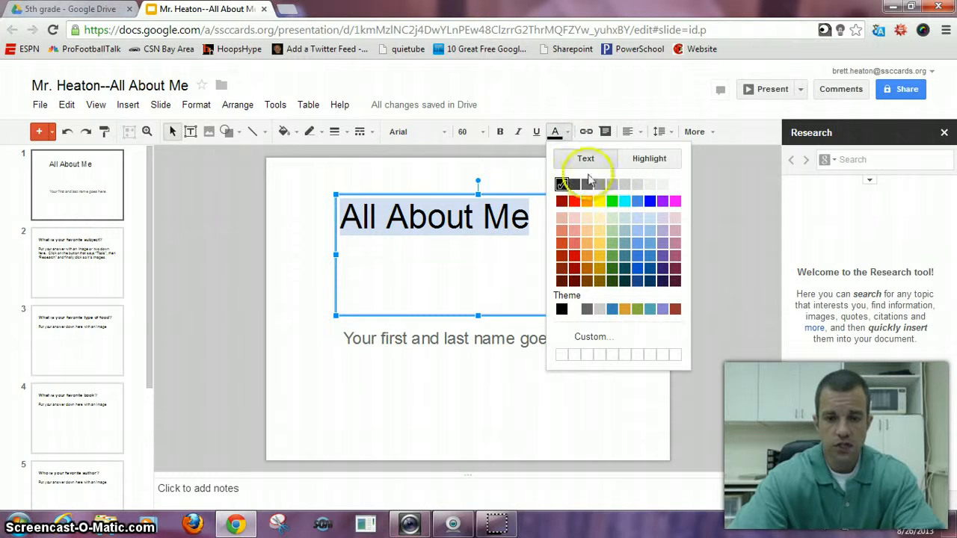
click(613, 200)
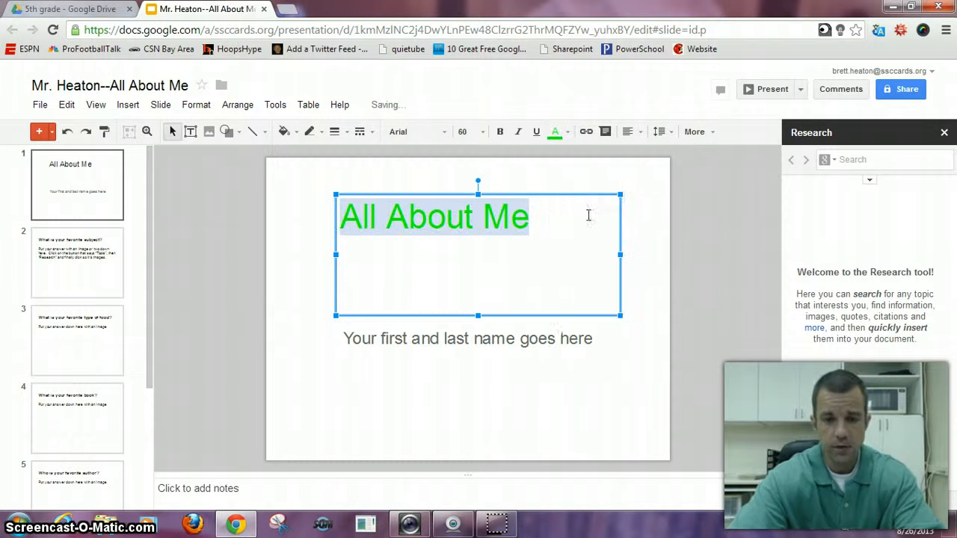
Replace the "Your first and last name goes here" placeholder on the title slide with the presenter's name.
click(619, 348)
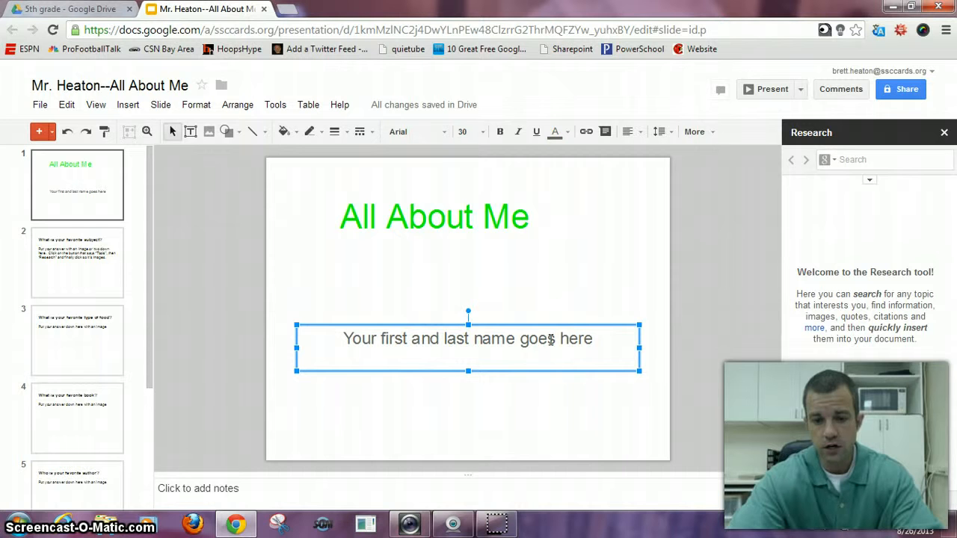
click(598, 338)
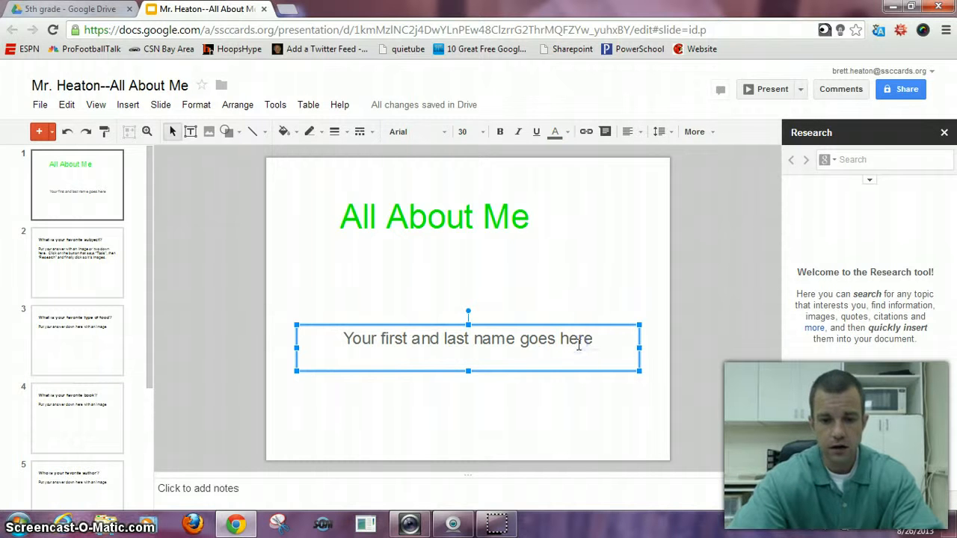
drag(594, 340, 334, 355)
text(Mr.)
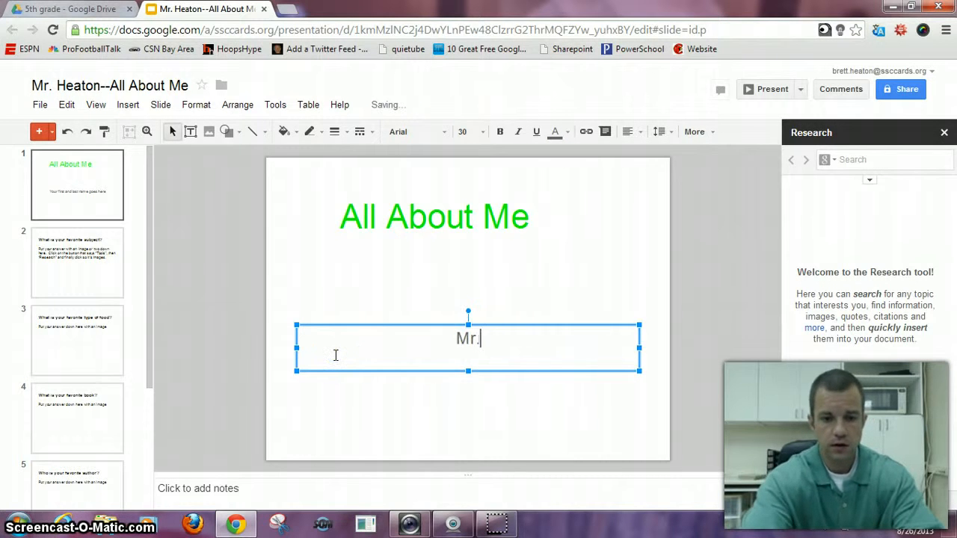
text( Heaton)
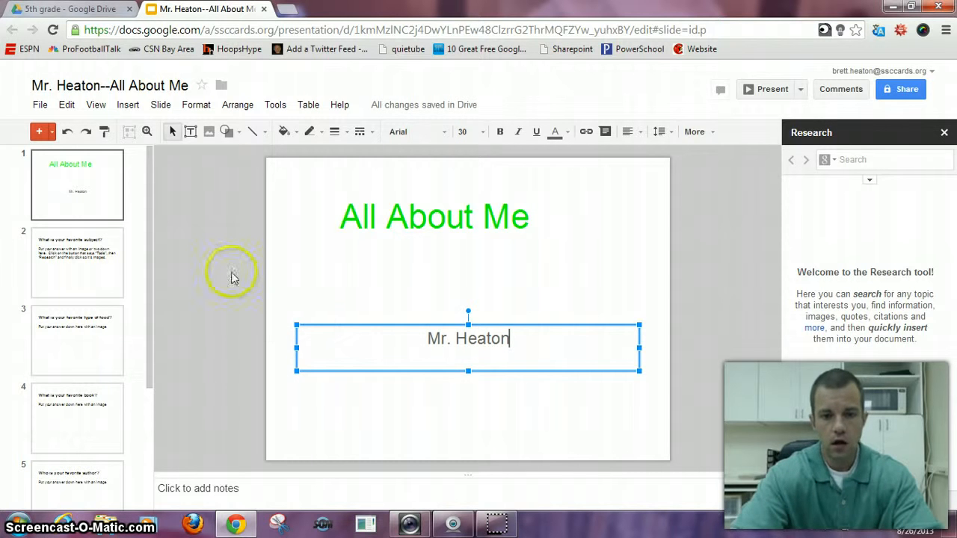
click(357, 211)
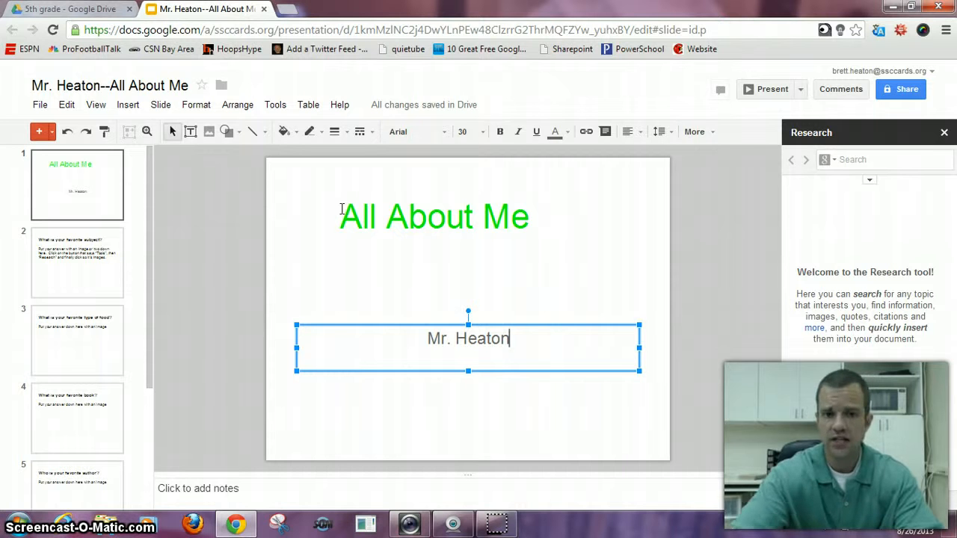
Close and reopen the Research tool, limit it to images and search for "Football".
click(943, 133)
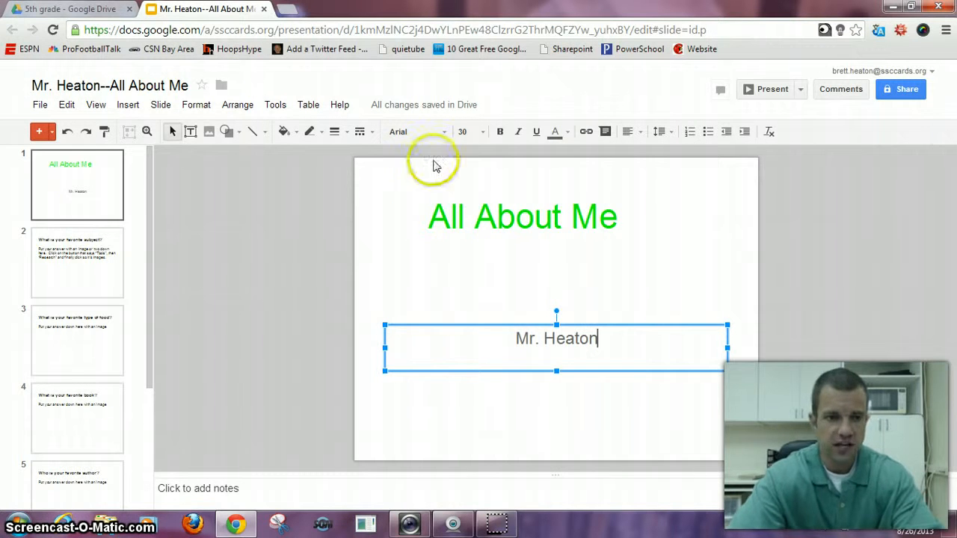
click(276, 105)
click(291, 129)
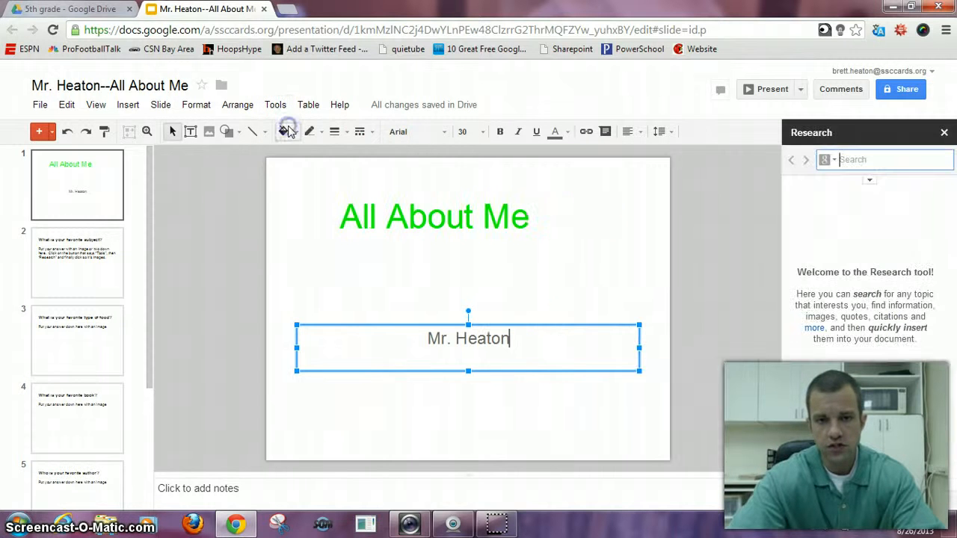
click(837, 166)
click(834, 161)
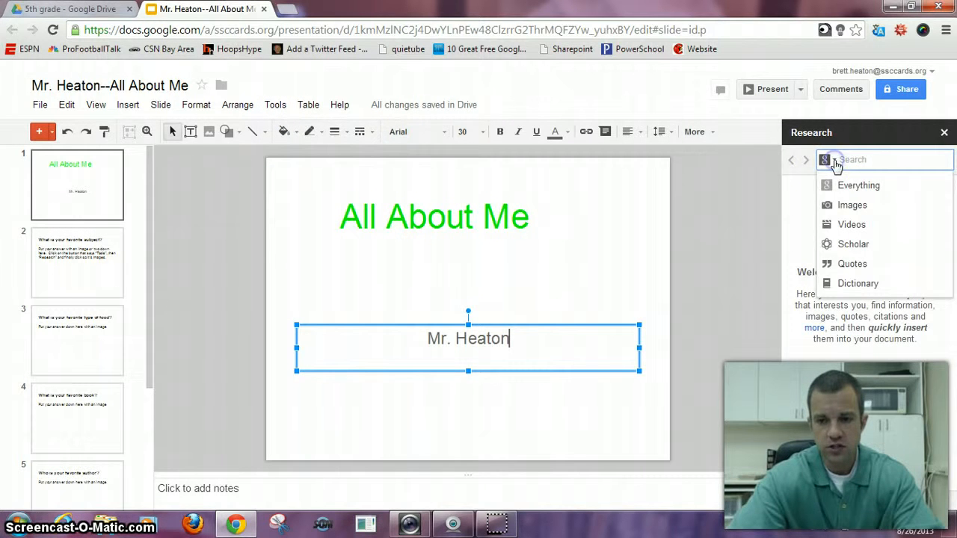
click(845, 207)
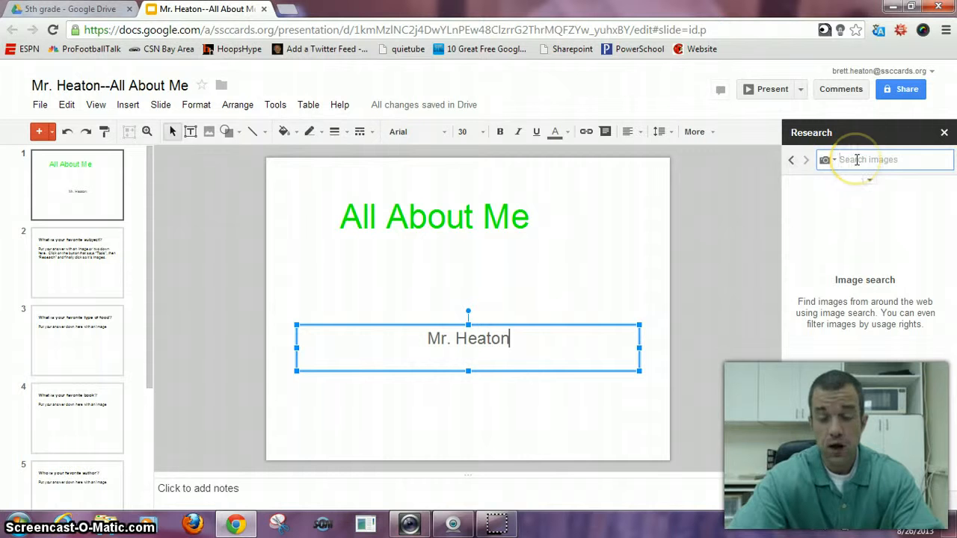
text(Football)
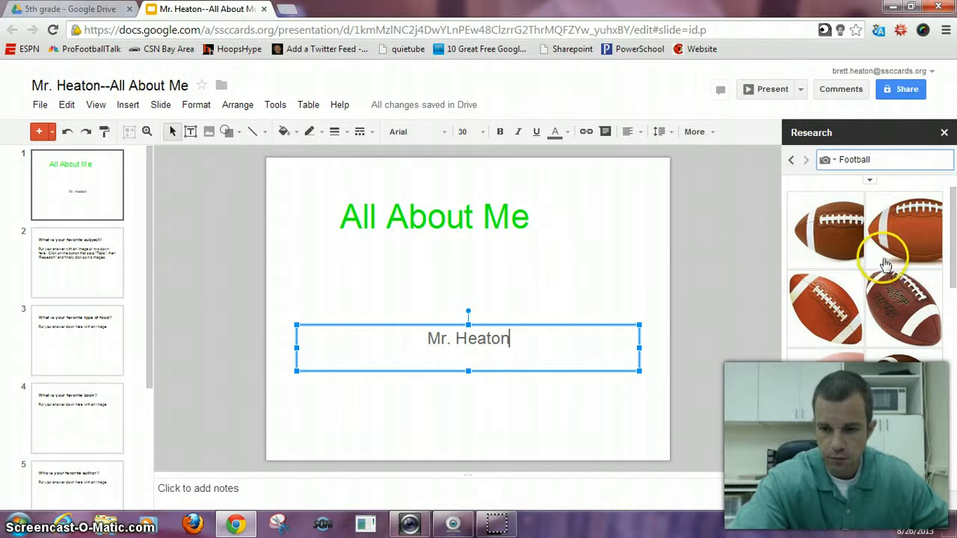
Insert the first football image from the results into the slide and place it centred between the title and the name.
mouse_move(850, 241)
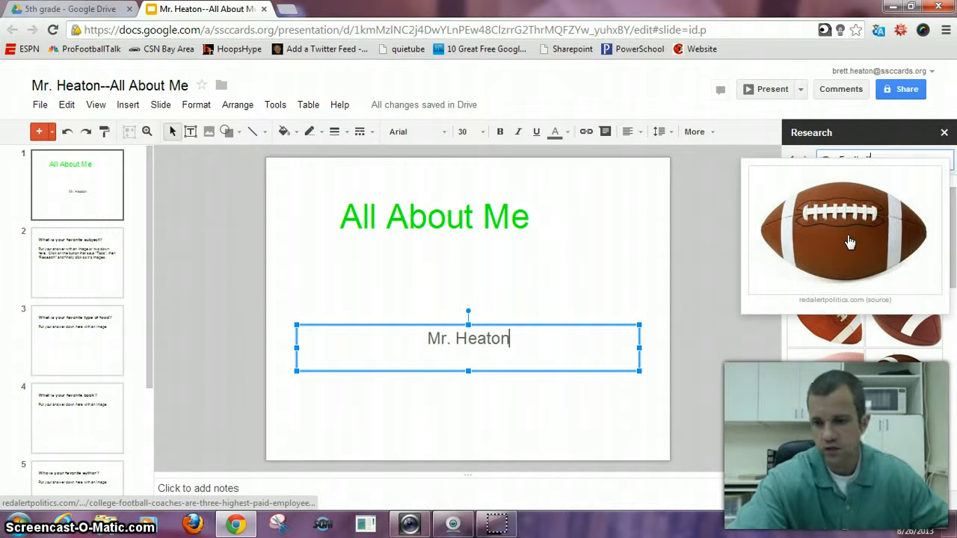
drag(849, 239, 575, 255)
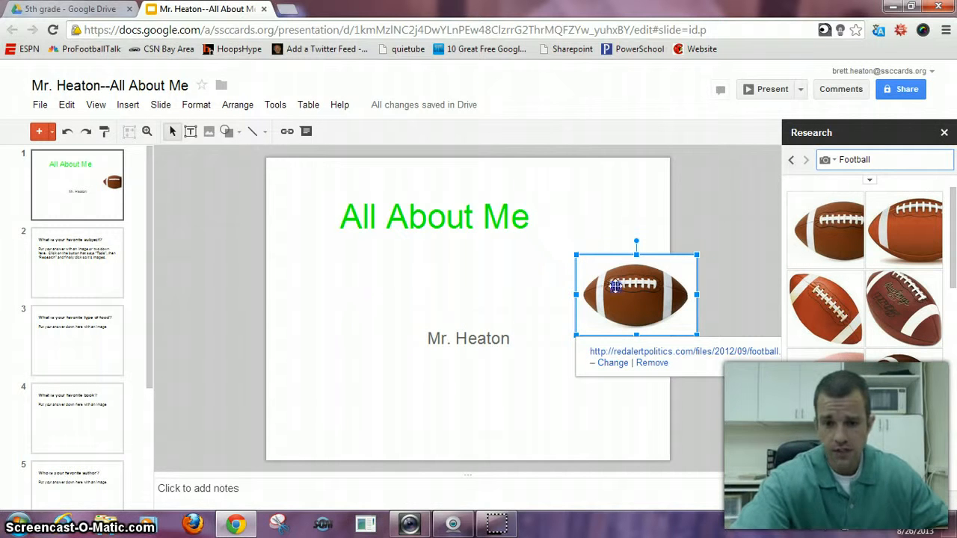
drag(617, 284, 447, 271)
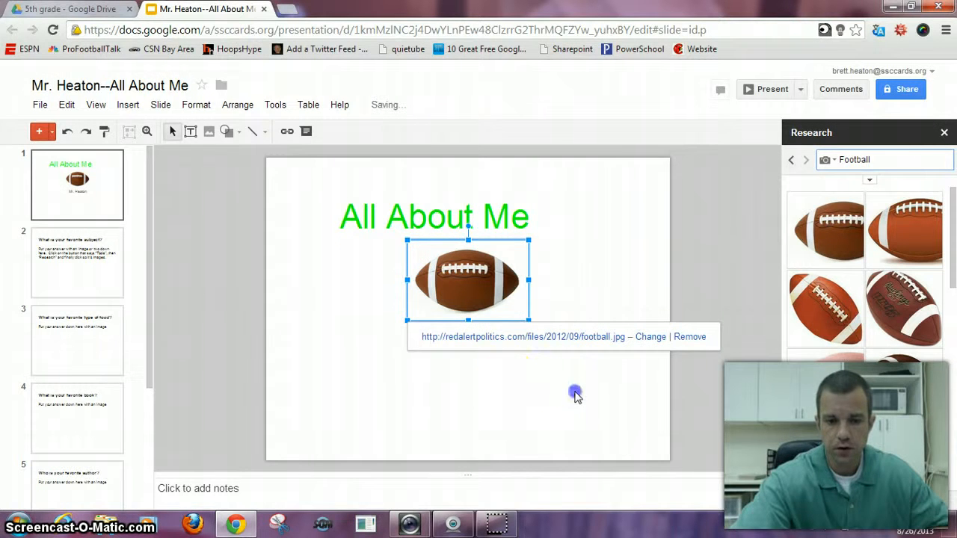
Shift the "All About Me" text box slightly to the right so it sits more centrally above the football.
click(575, 395)
click(477, 215)
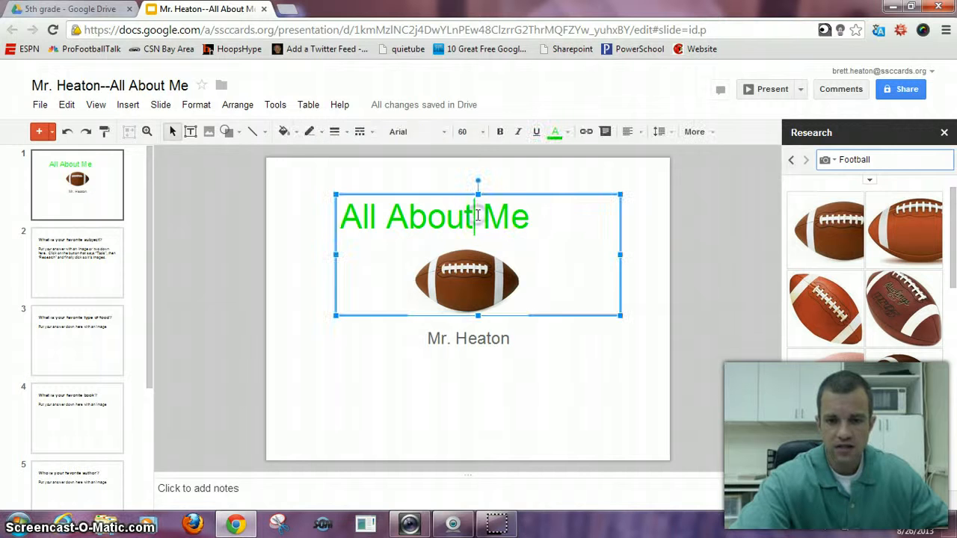
drag(443, 194, 460, 196)
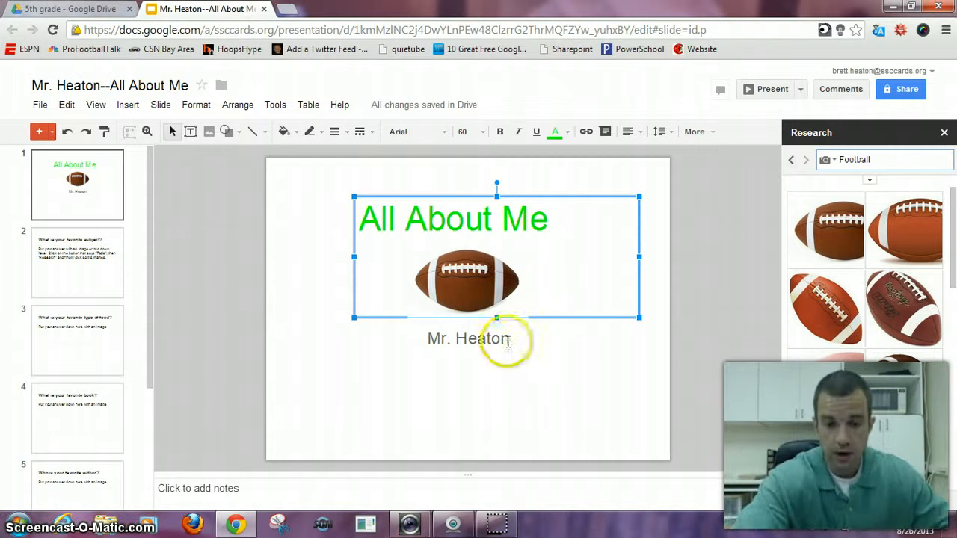
click(377, 398)
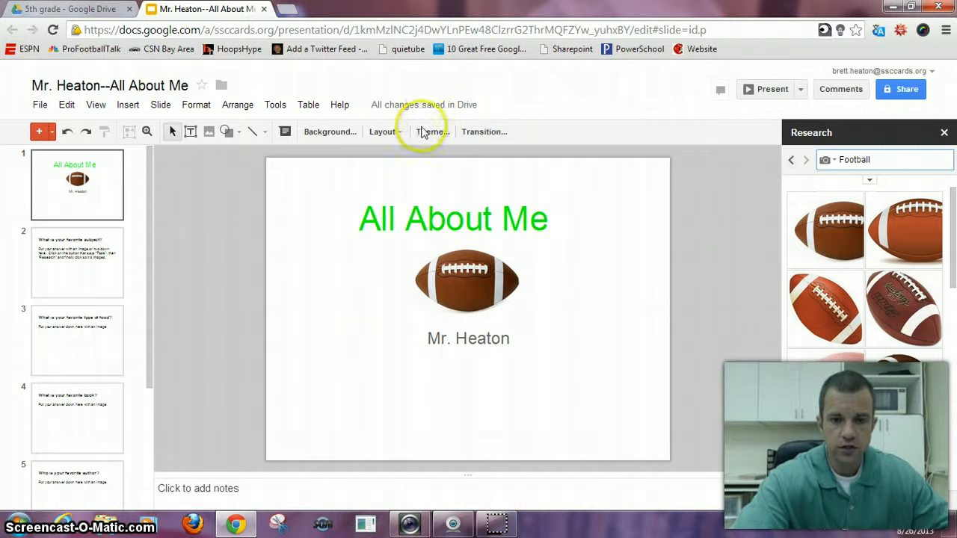
Apply the Light Gradient theme to the presentation.
click(435, 132)
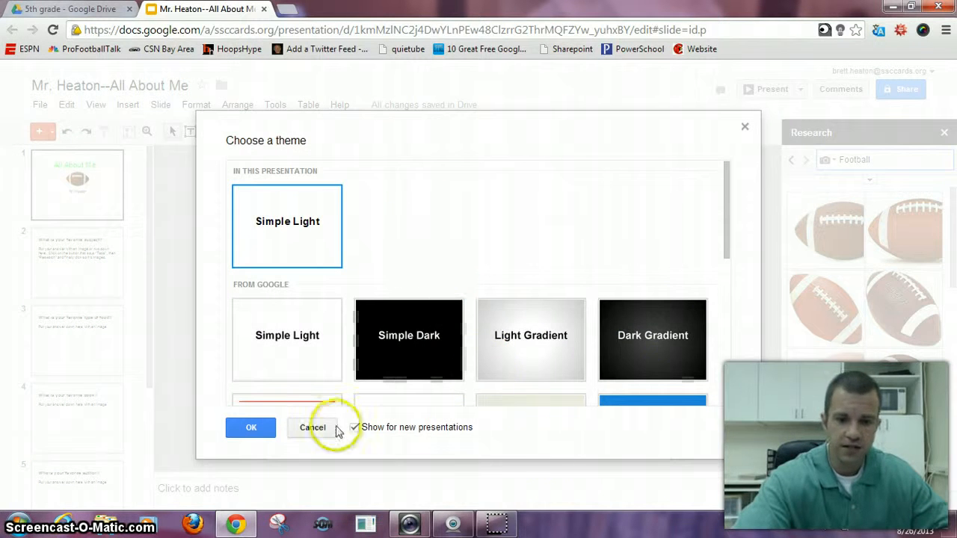
click(520, 362)
click(254, 426)
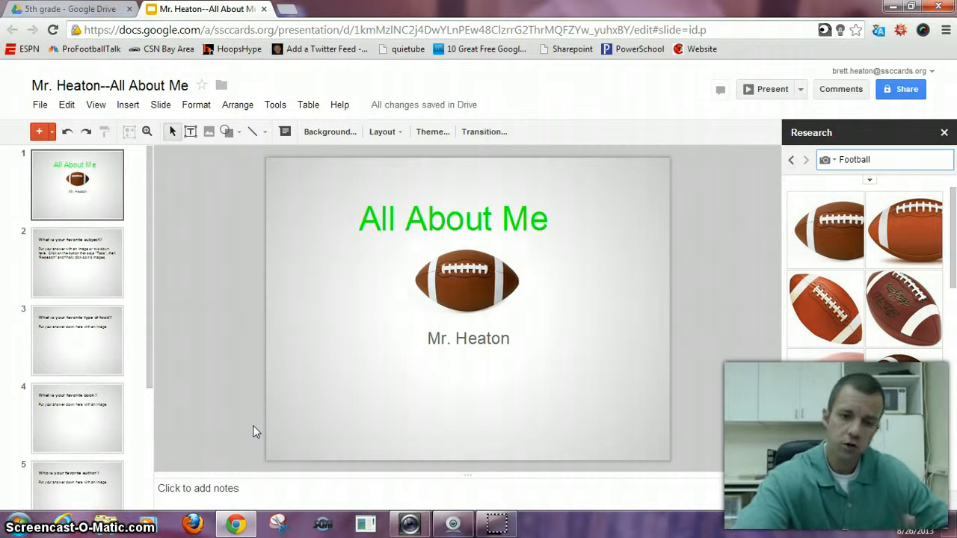
Change the presentation's theme to Paper Plane.
click(433, 131)
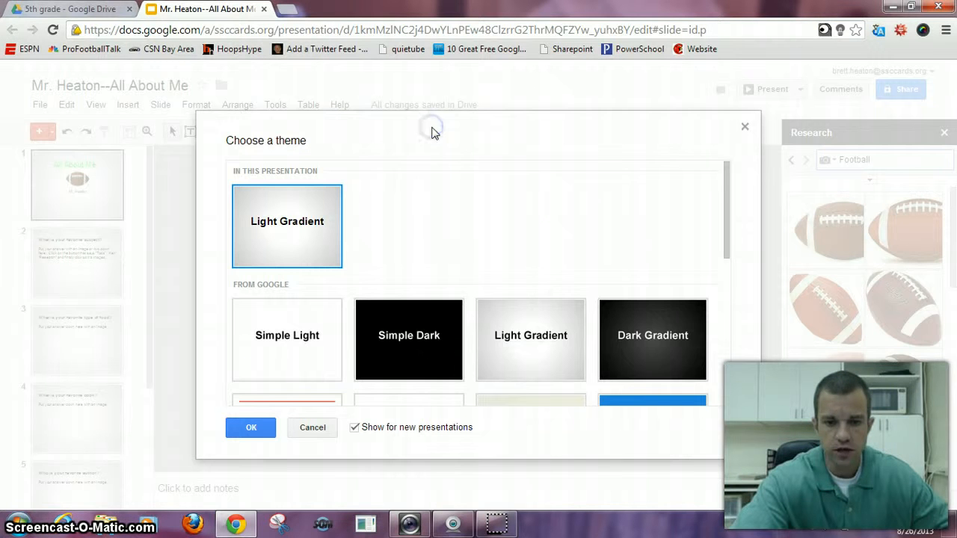
drag(726, 219, 730, 312)
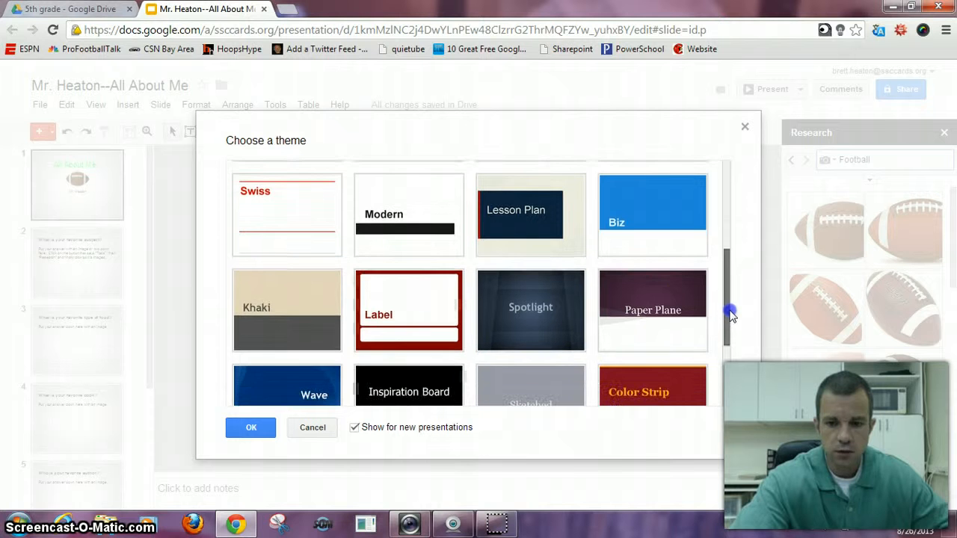
click(675, 305)
click(257, 427)
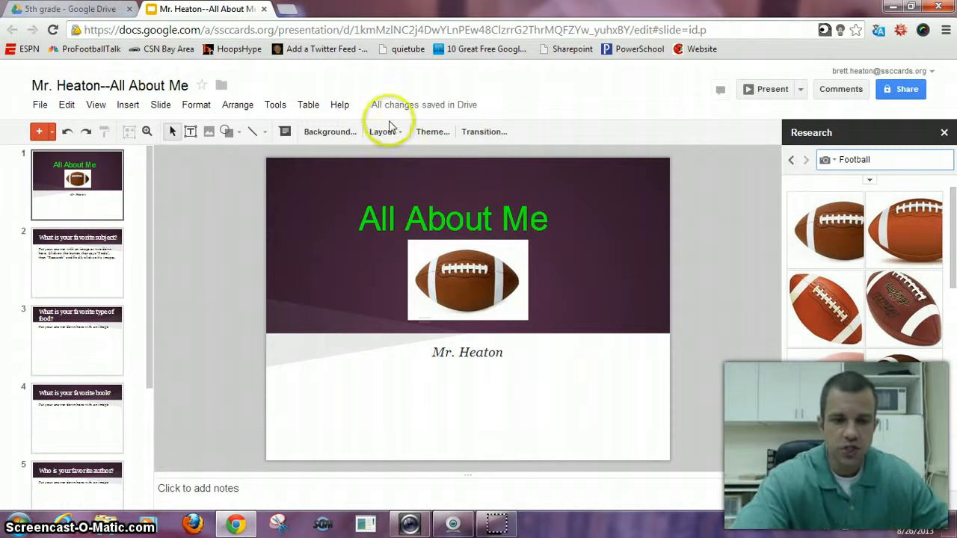
Switch the presentation from the Paper Plane theme back to Light Gradient.
click(446, 133)
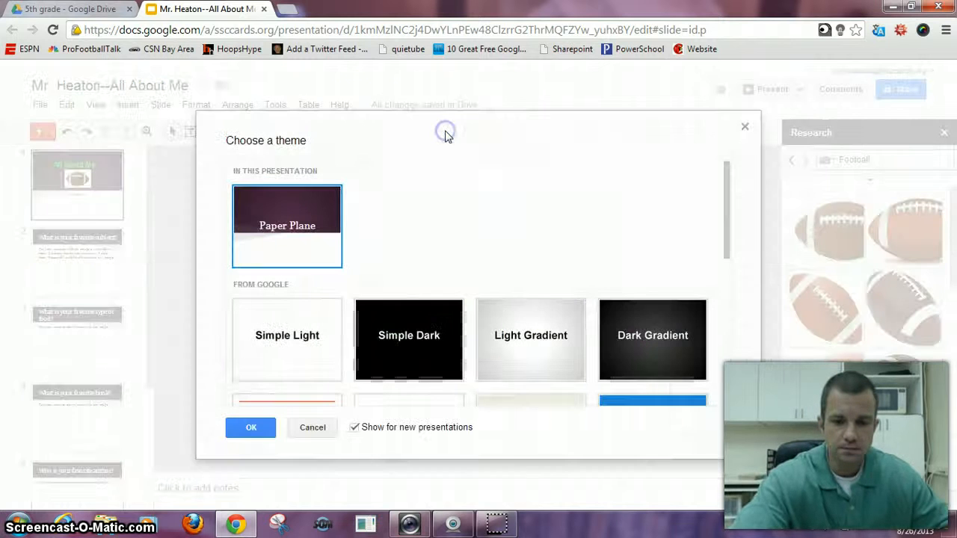
click(534, 349)
click(251, 427)
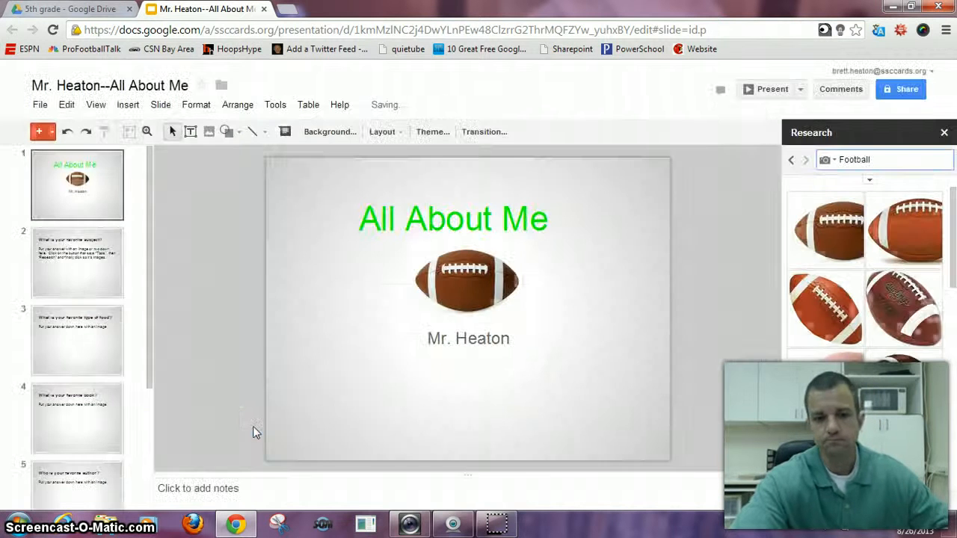
click(393, 133)
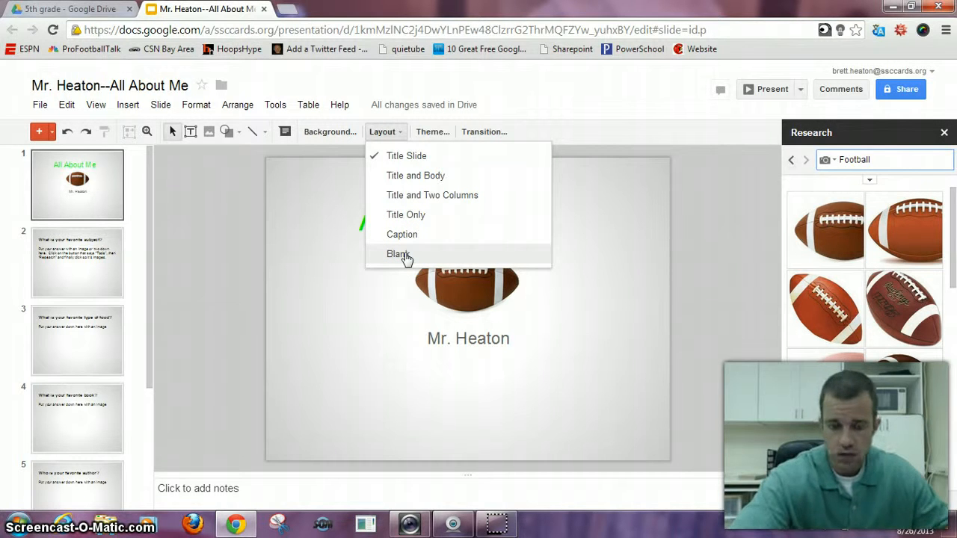
click(566, 412)
click(566, 410)
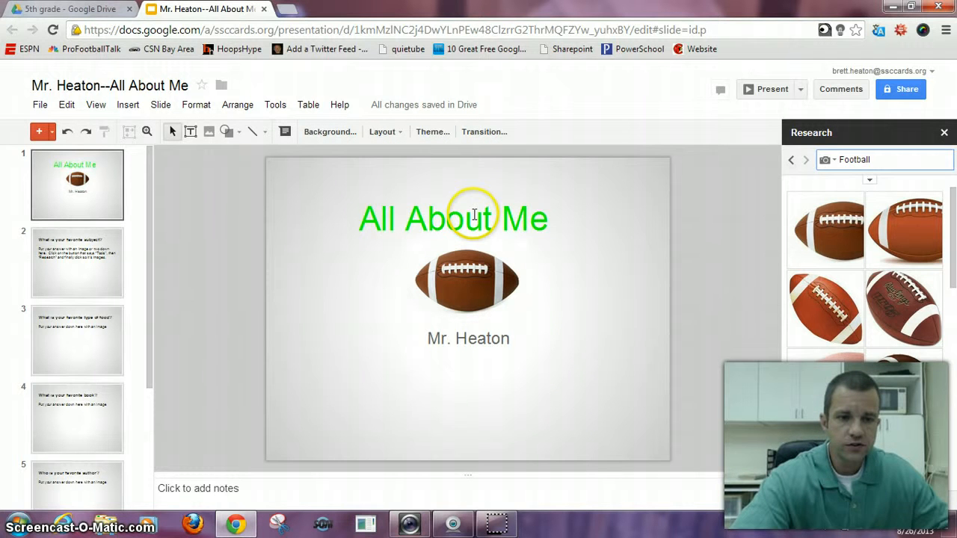
Apply a Fade transition at Slow speed to all slides and play its preview on the title slide, stopping it once seen.
click(491, 135)
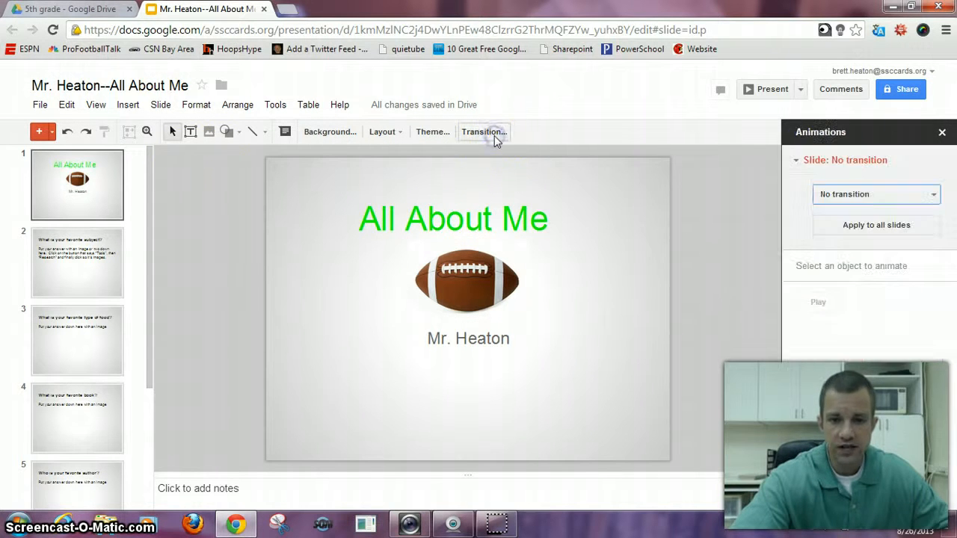
click(933, 194)
click(872, 239)
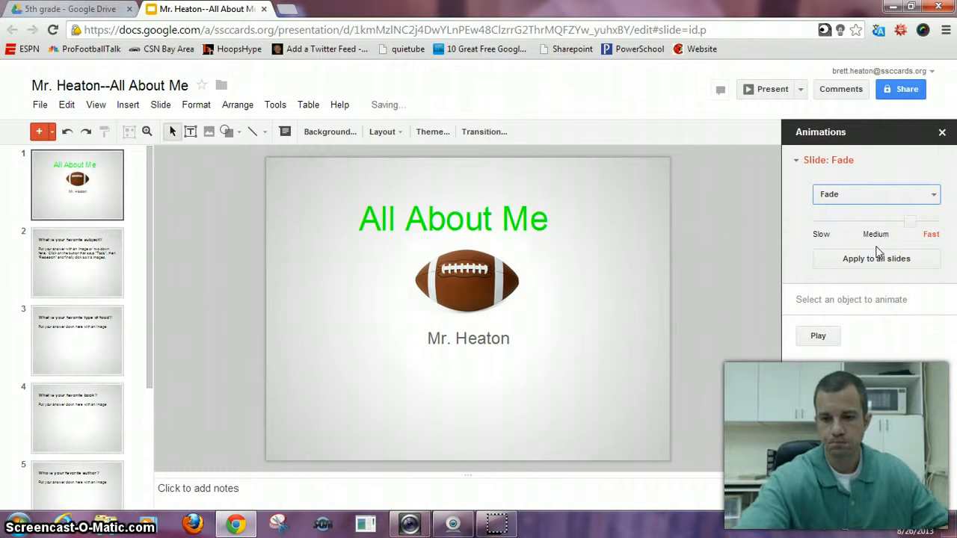
click(944, 237)
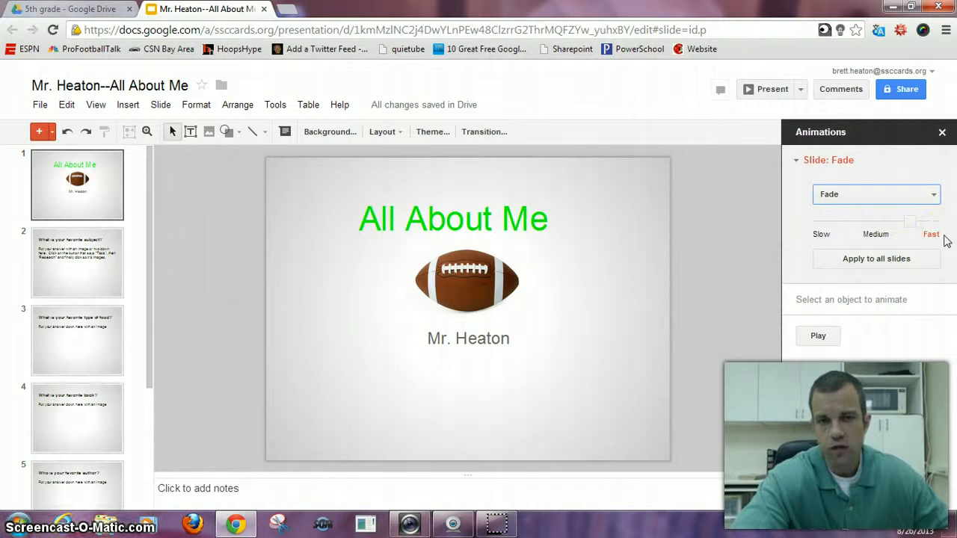
click(820, 237)
click(886, 260)
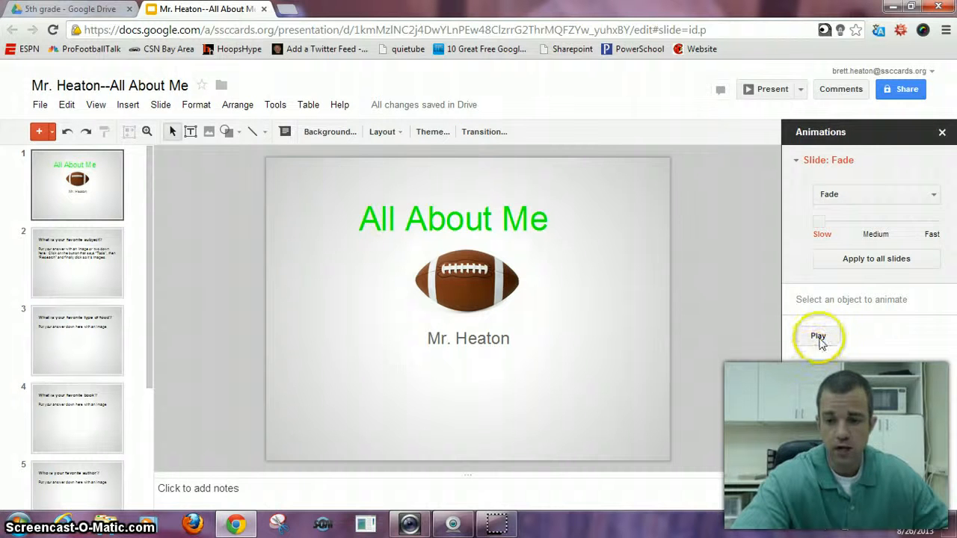
click(818, 337)
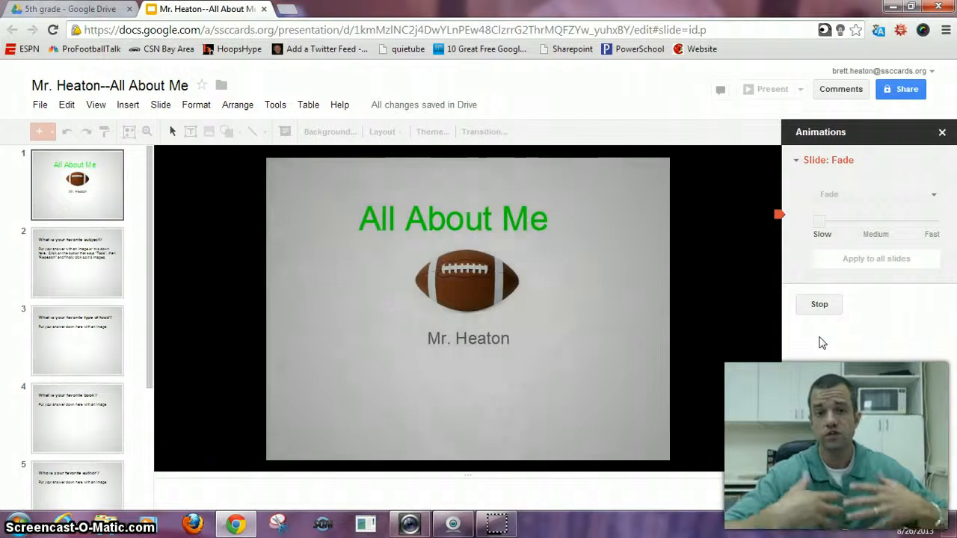
click(823, 308)
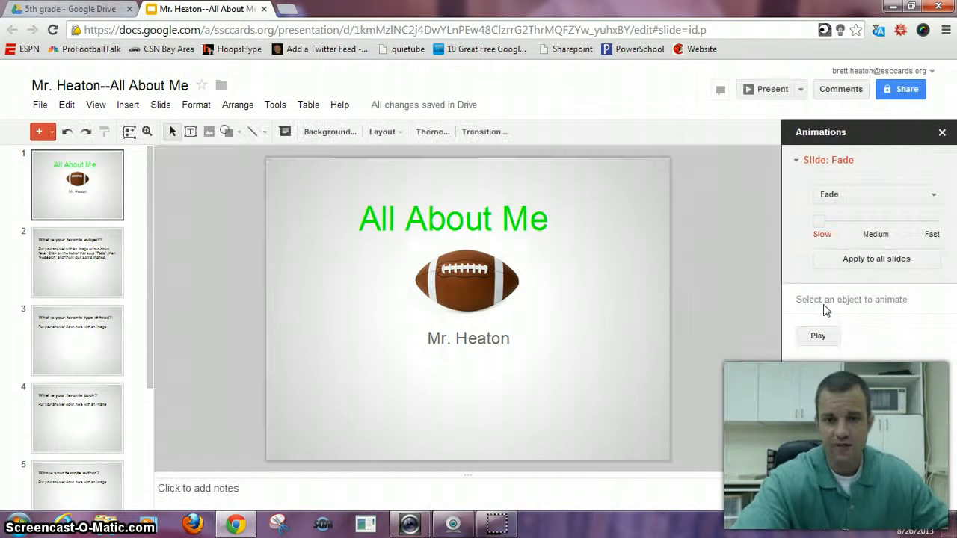
Set the title slide back to No transition and apply that setting to all slides.
click(933, 196)
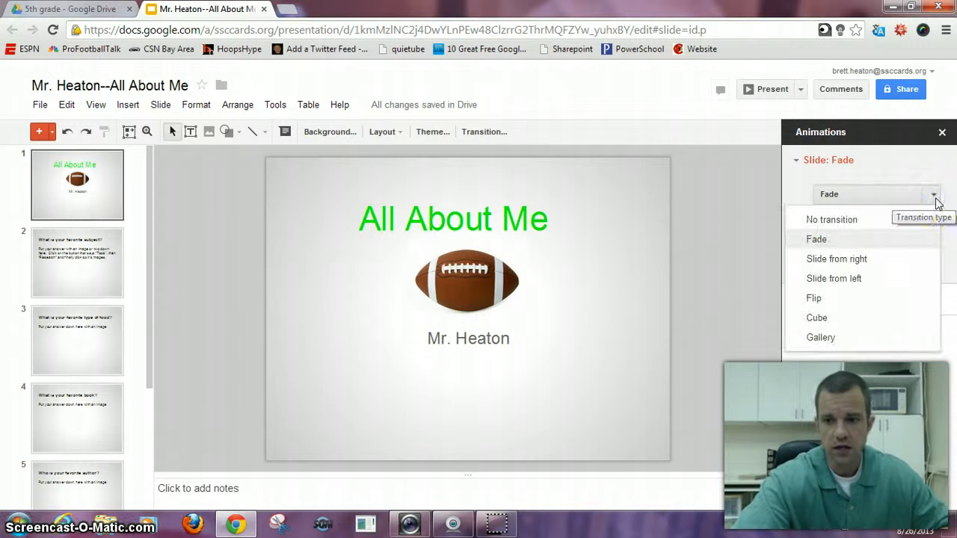
click(850, 221)
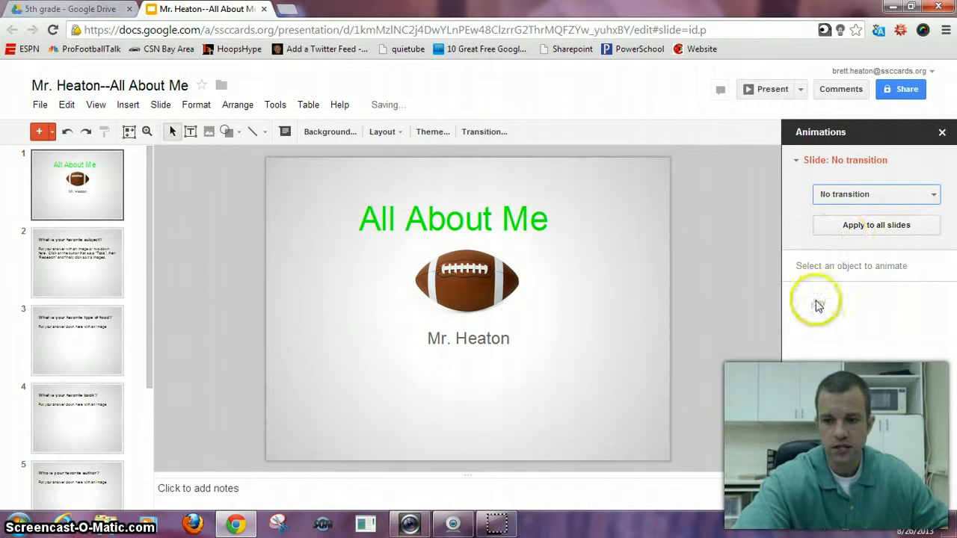
click(892, 228)
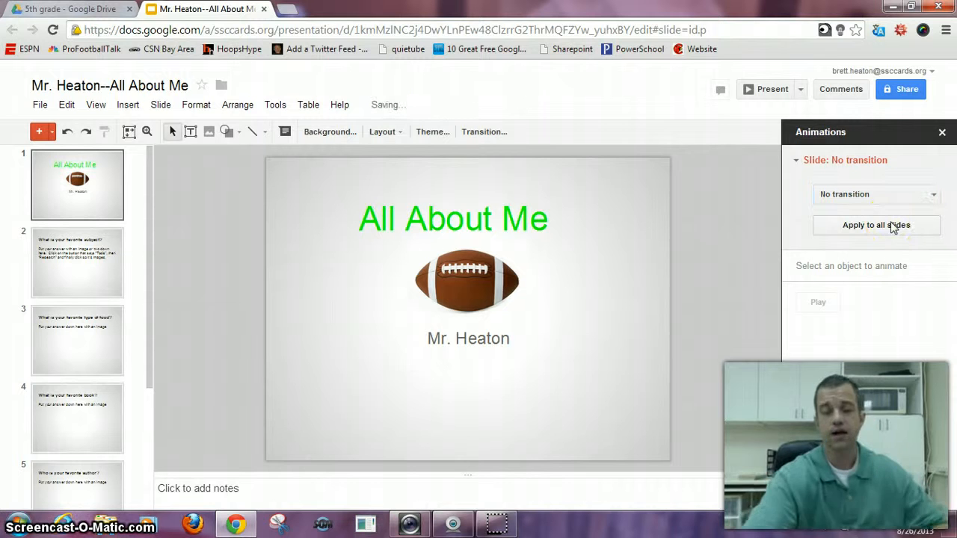